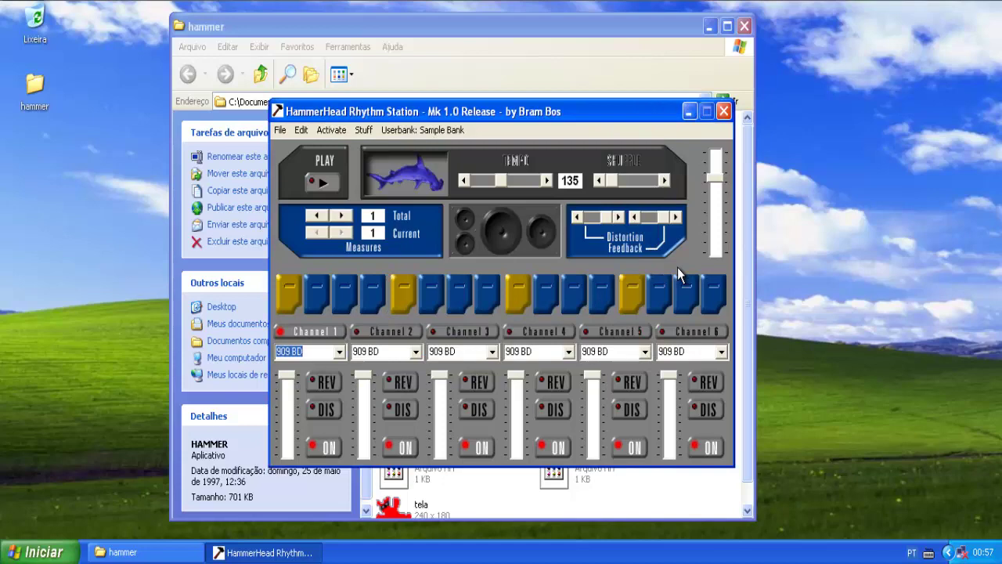
# Open the program's "More info (please read me...)" window
pyautogui.hotkey('alt', 's')
pyautogui.press('Left')
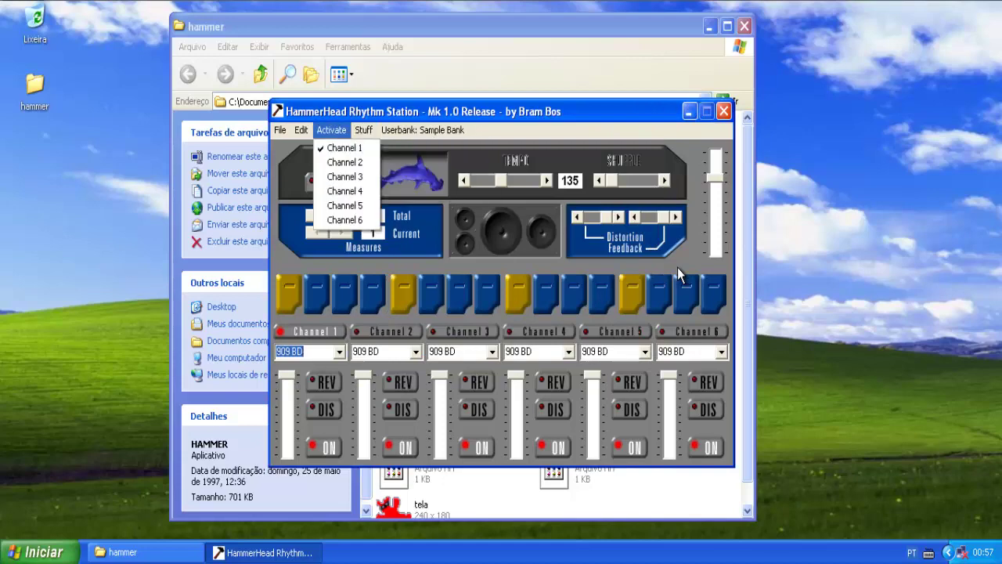
pyautogui.press('Right')
pyautogui.press('Down')
pyautogui.press('Down')
pyautogui.press('Down')
pyautogui.press('Return')
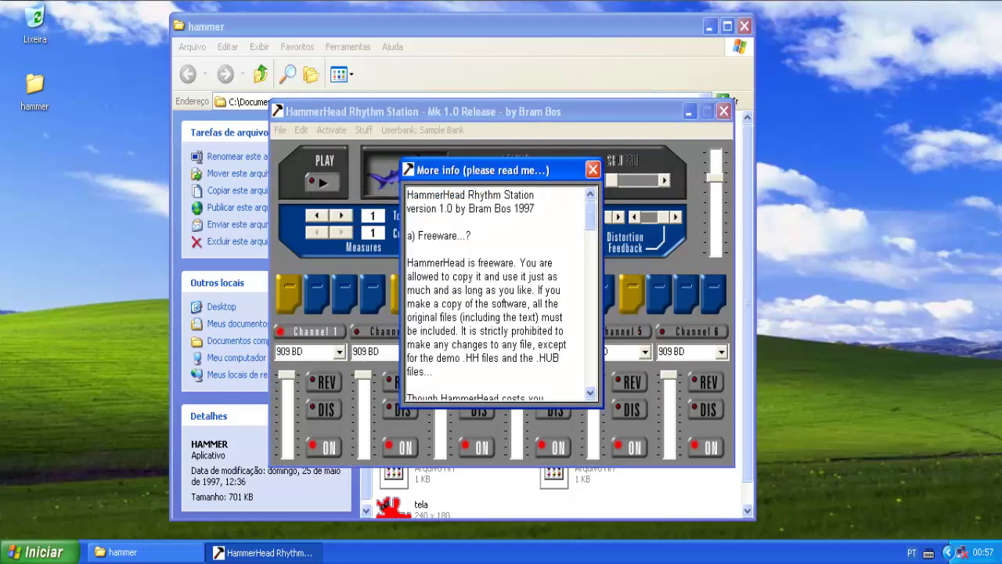
# Read the freeware terms, author notes and shout-outs through to the end of the text, and close the window
pyautogui.scroll(-5, 680, 275)
pyautogui.scroll(-7, 679, 274)
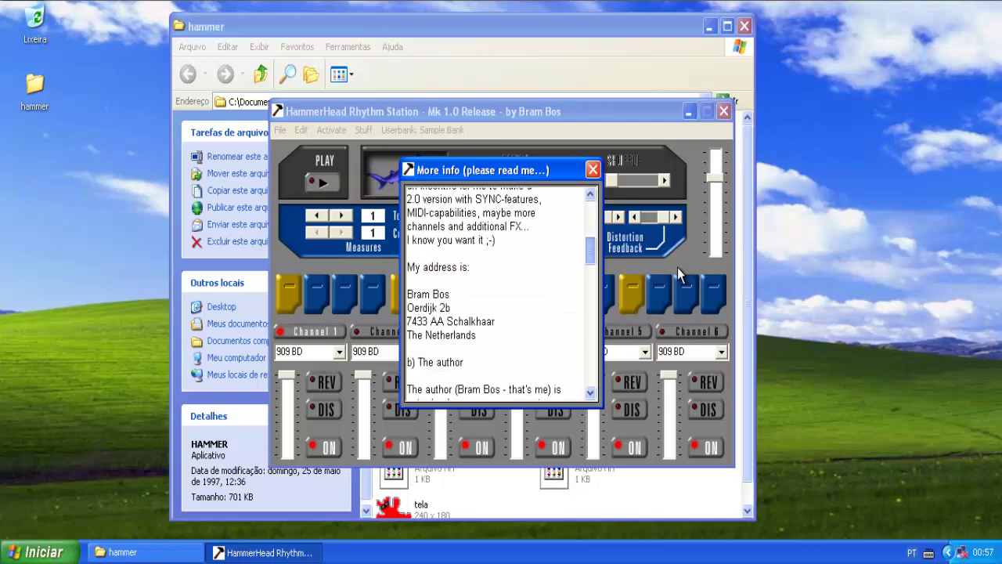
pyautogui.scroll(-8, 680, 274)
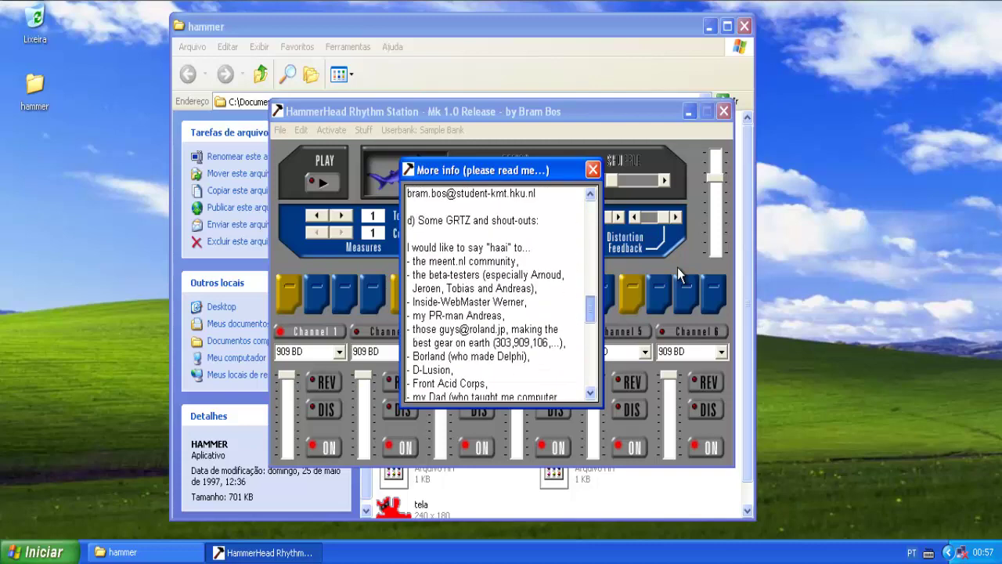
pyautogui.scroll(2, 680, 274)
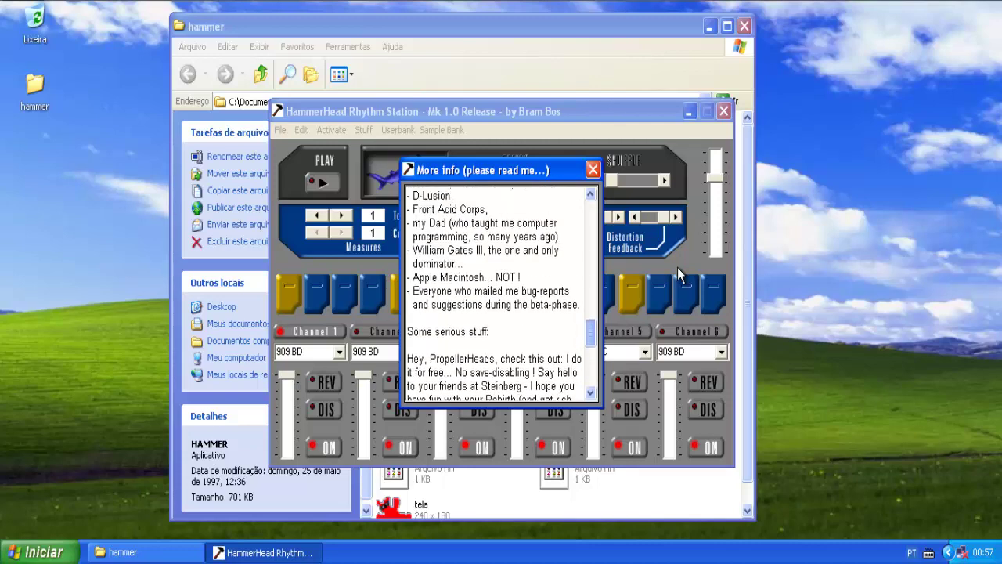
pyautogui.scroll(5, 679, 274)
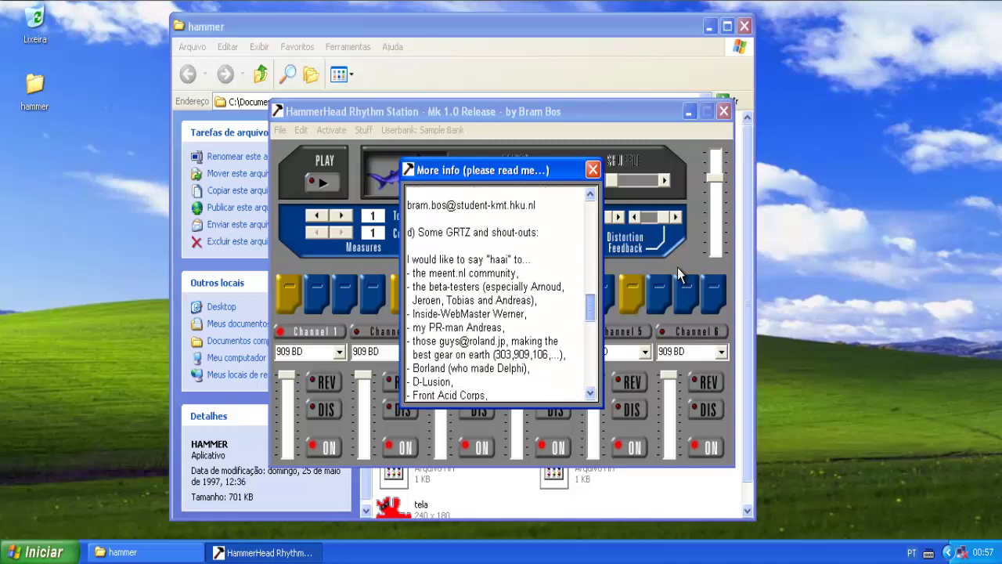
pyautogui.scroll(-1, 679, 274)
pyautogui.scroll(-3, 680, 274)
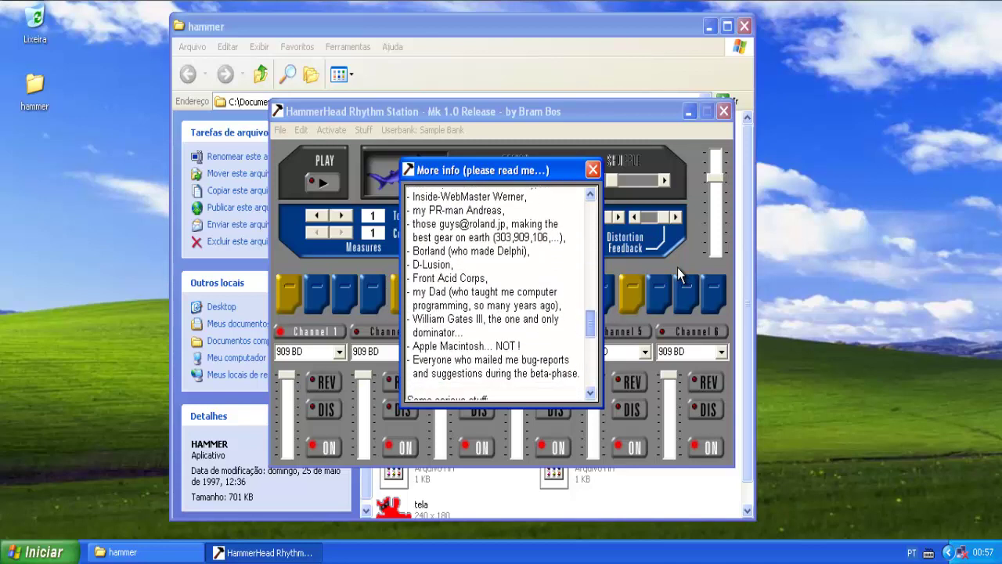
pyautogui.scroll(-2, 680, 274)
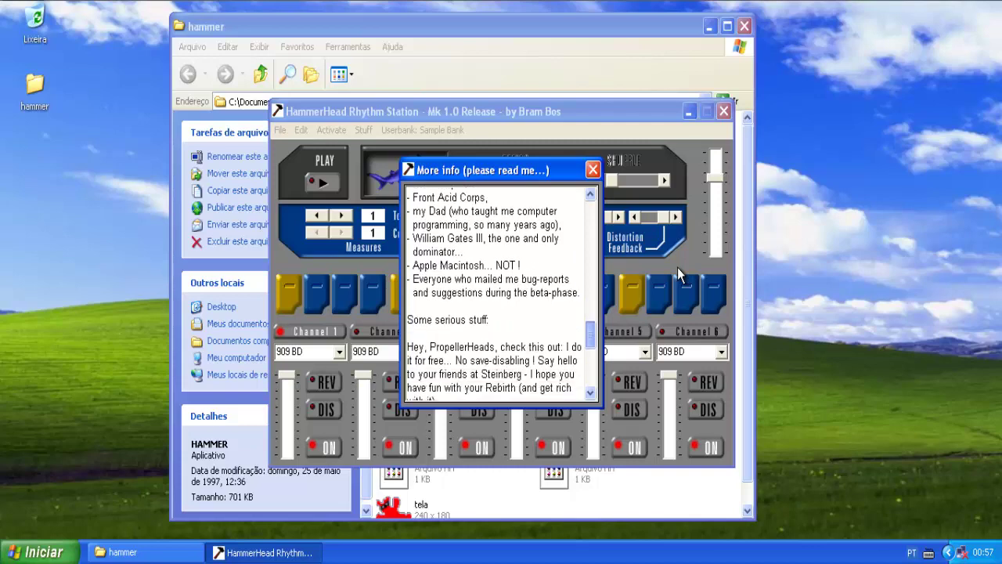
pyautogui.scroll(-7, 679, 274)
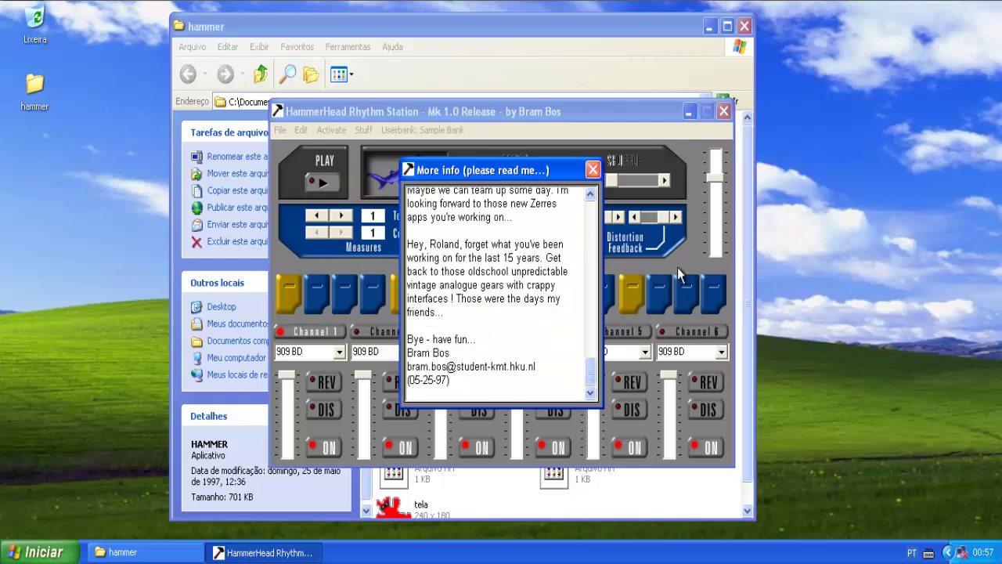
pyautogui.press('Escape')
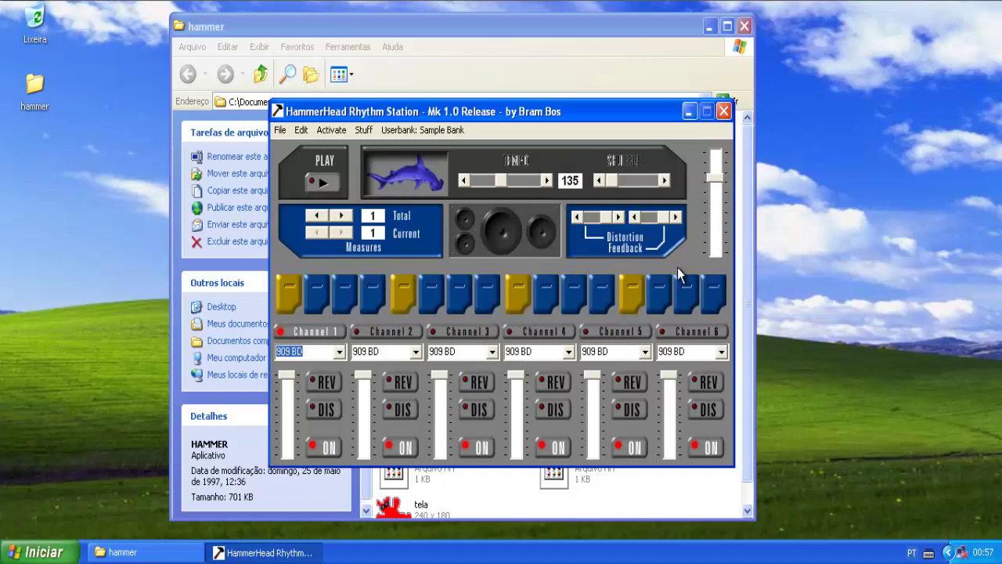
# Start playback of the empty pattern
pyautogui.hotkey('alt', 'a')
pyautogui.press('Left')
pyautogui.press('Left')
pyautogui.press('Right')
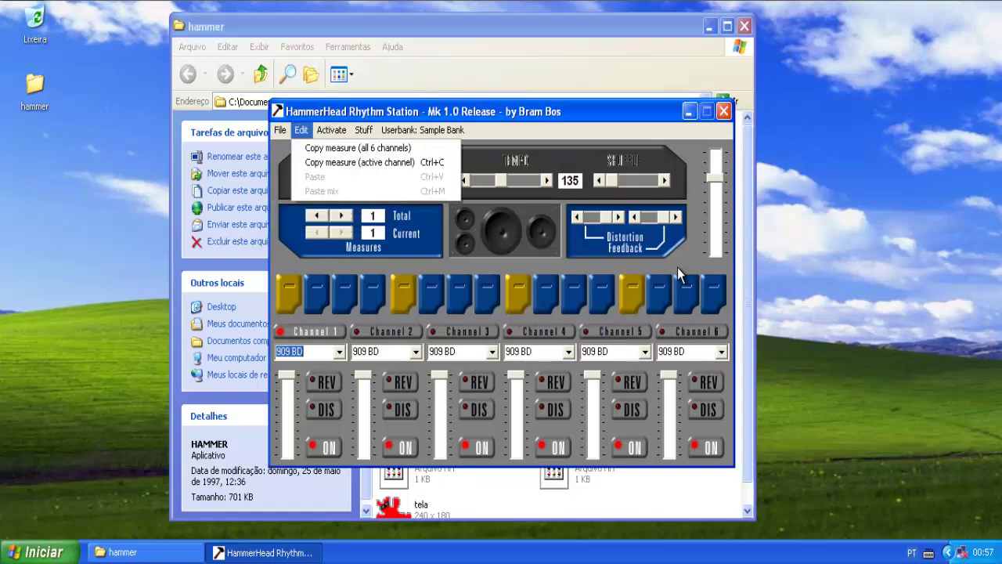
pyautogui.press('Escape')
pyautogui.press('Escape')
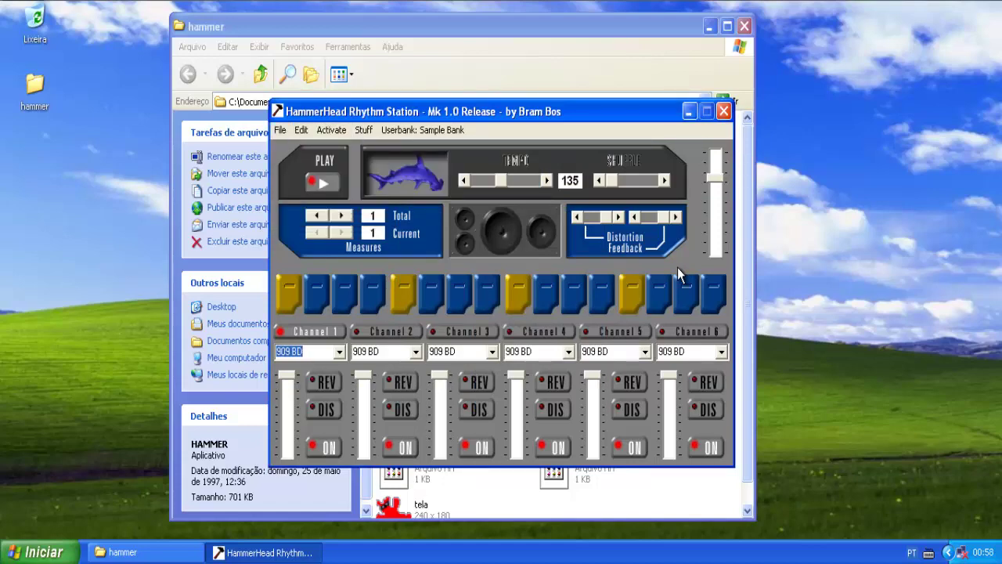
# Set the tempo to 145 and the total number of measures to 4
pyautogui.press('Tab')
pyautogui.press('Right')
pyautogui.press('Right')
pyautogui.press('Right')
pyautogui.press('Right')
pyautogui.press('Right')
pyautogui.press('Right')
pyautogui.press('Right')
pyautogui.press('Right')
pyautogui.press('Right')
pyautogui.press('Right')
pyautogui.press('Right')
pyautogui.press('Right')
pyautogui.press('Right')
# Program channel 1's 909 BD on steps 1, 5, 9 and 13, with distortion on and a slightly lowered volume
pyautogui.press('d')
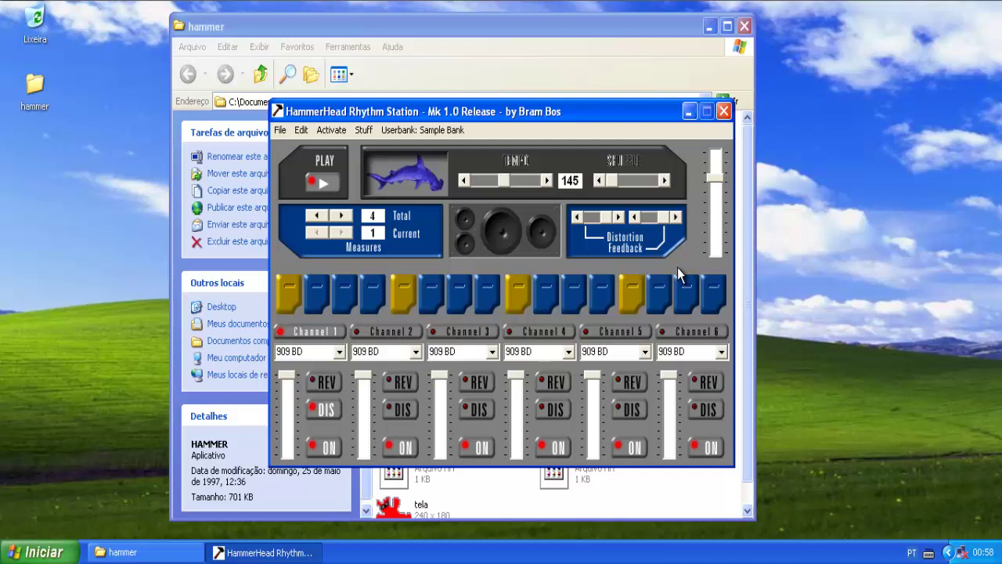
pyautogui.press('Down')
pyautogui.press('Down')
pyautogui.press('Down')
pyautogui.press('Down')
pyautogui.press('Down')
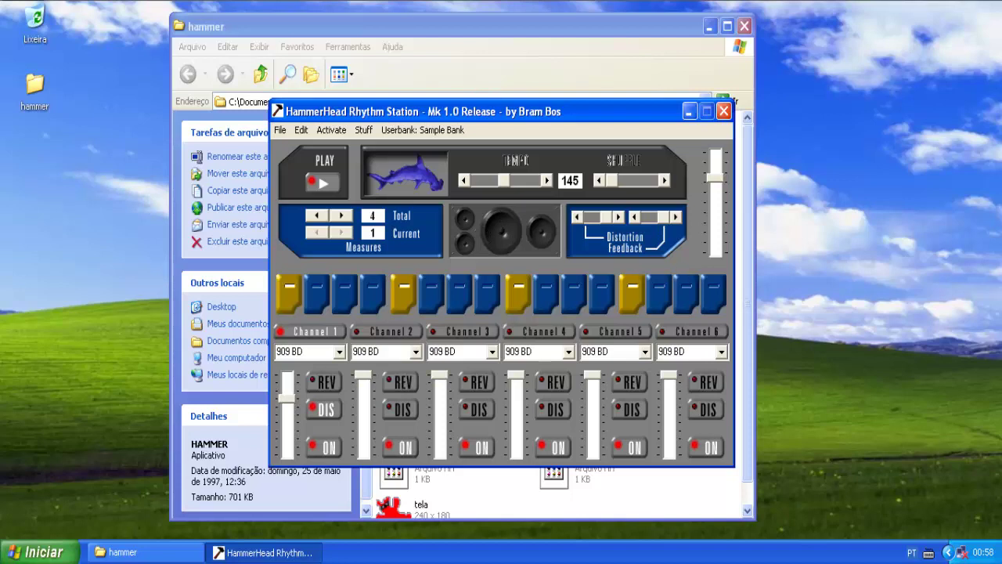
# Check channel 2's pattern, return to channel 1 and set the total number of measures to 1
pyautogui.press('Right')
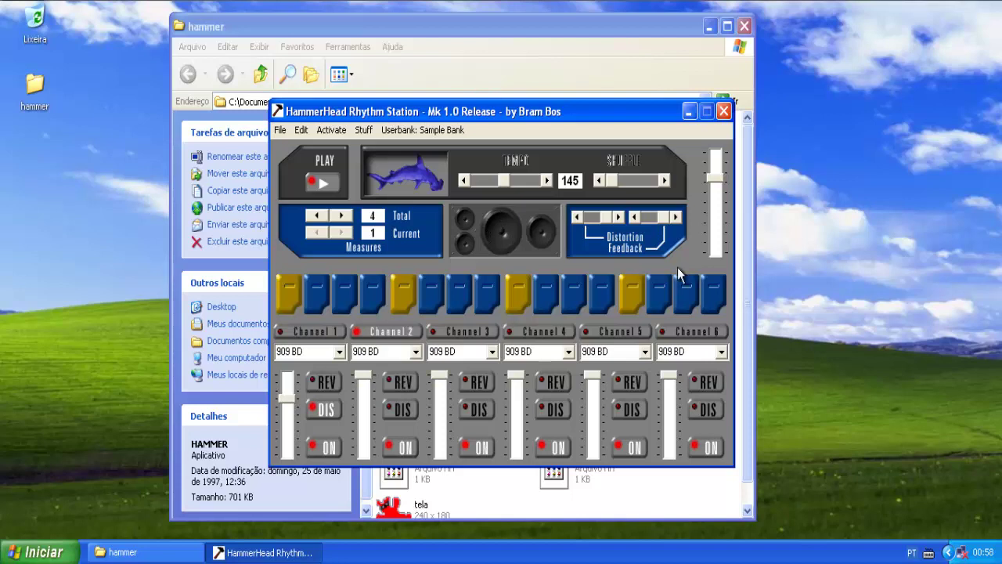
pyautogui.press('1')
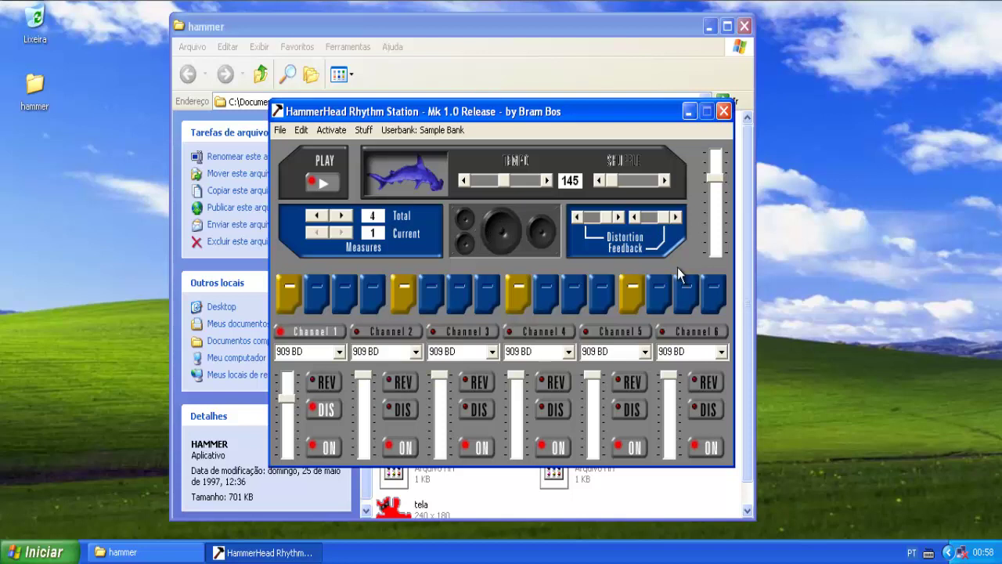
pyautogui.press('Left')
pyautogui.press('Down')
pyautogui.press('Down')
pyautogui.hotkey('alt', 'e')
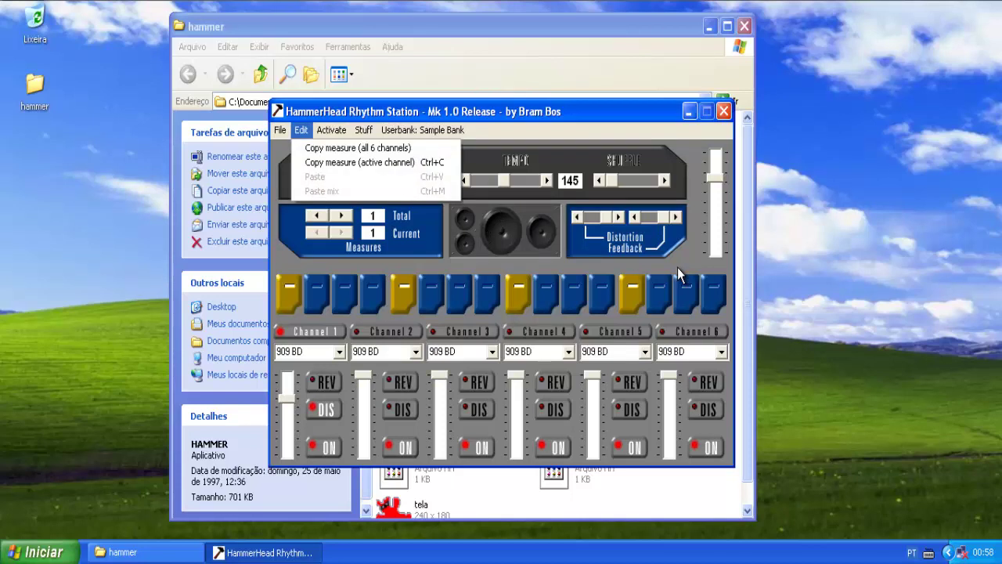
pyautogui.press('Right')
pyautogui.press('Down')
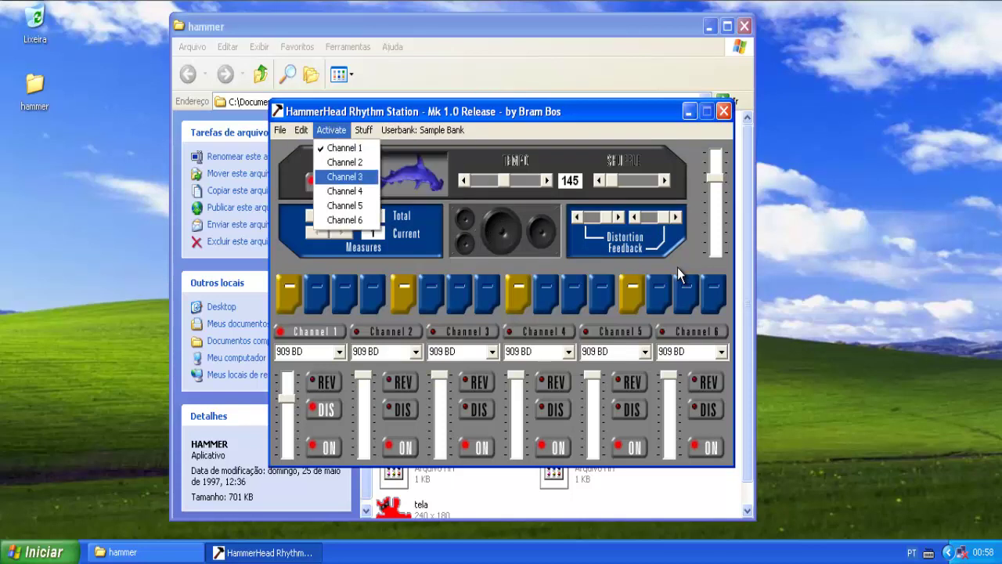
pyautogui.press('Return')
pyautogui.hotkey('alt', 'e')
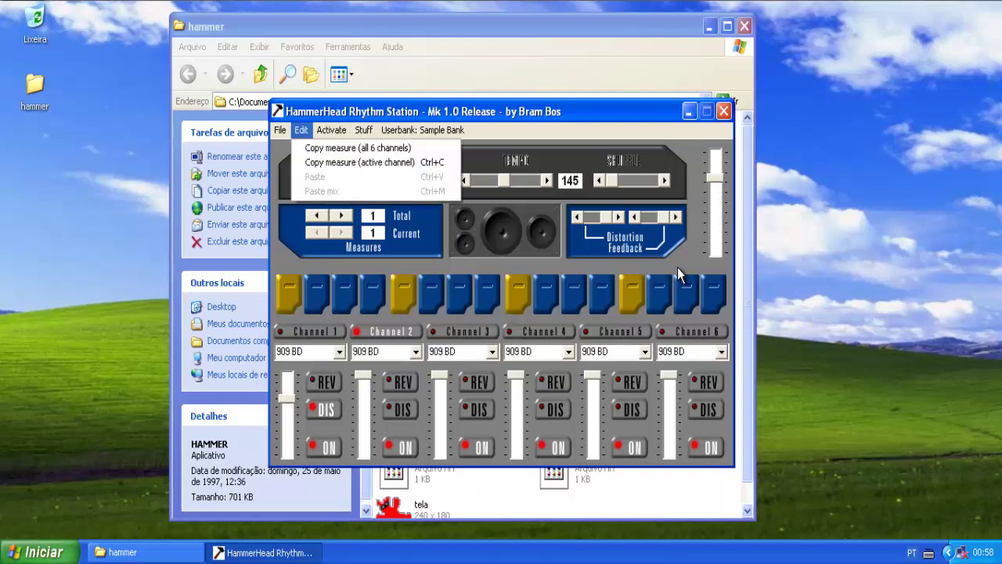
pyautogui.press('Down')
pyautogui.press('Right')
pyautogui.press('Return')
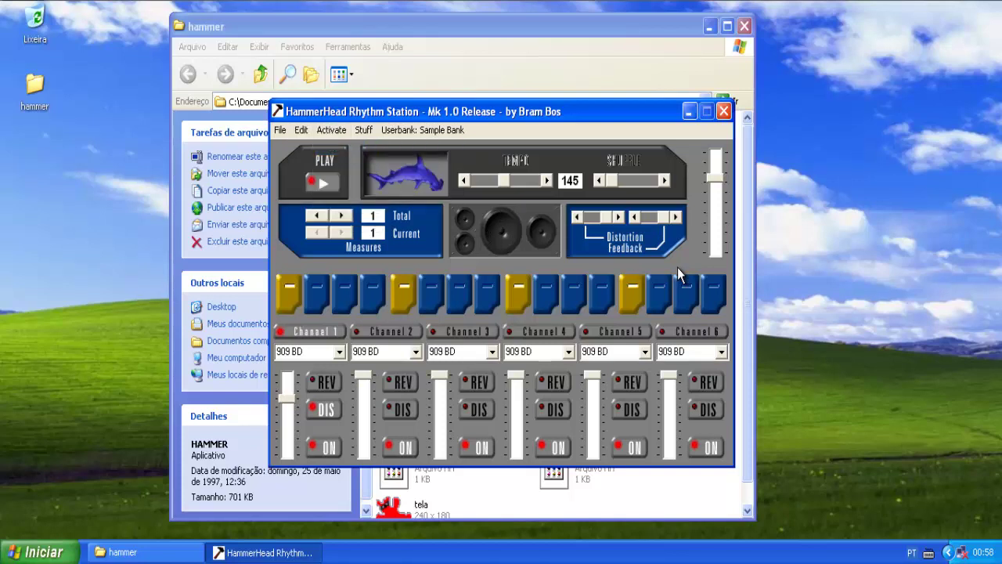
# Activate channel 2 and assign the 909 Pedal HH sound to it
pyautogui.press('F2')
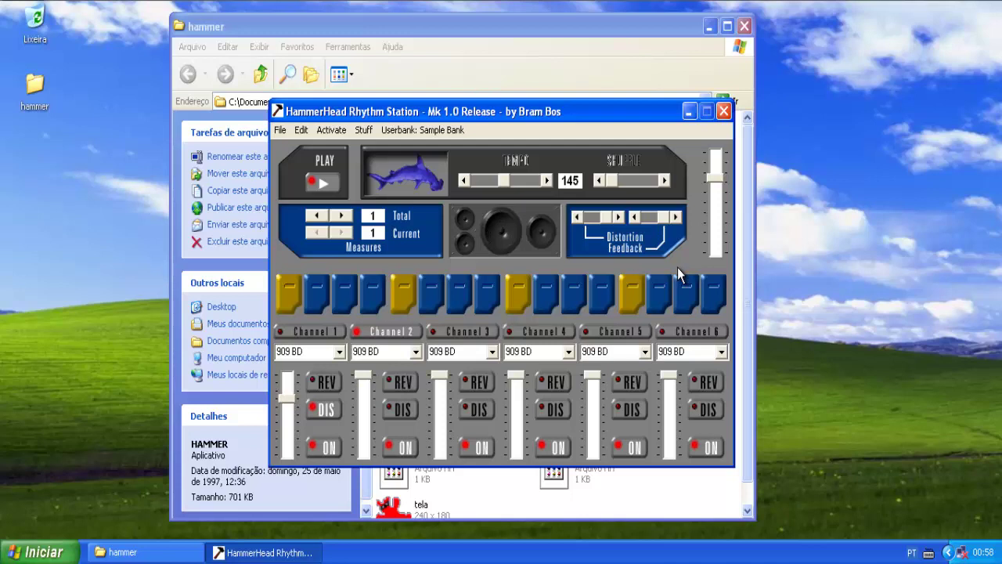
pyautogui.hotkey('alt', 'Down')
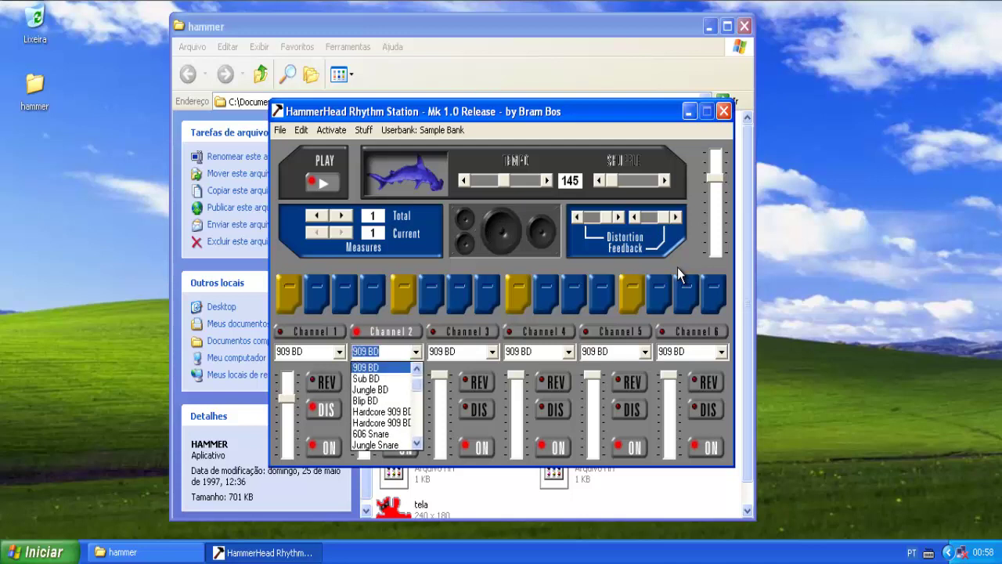
pyautogui.scroll(-4, 678, 274)
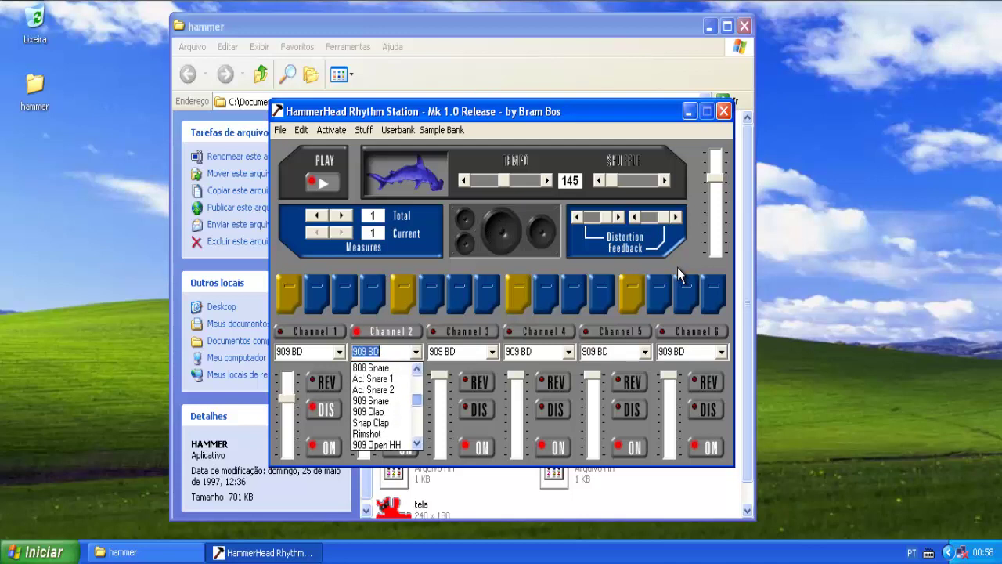
pyautogui.scroll(-3, 678, 274)
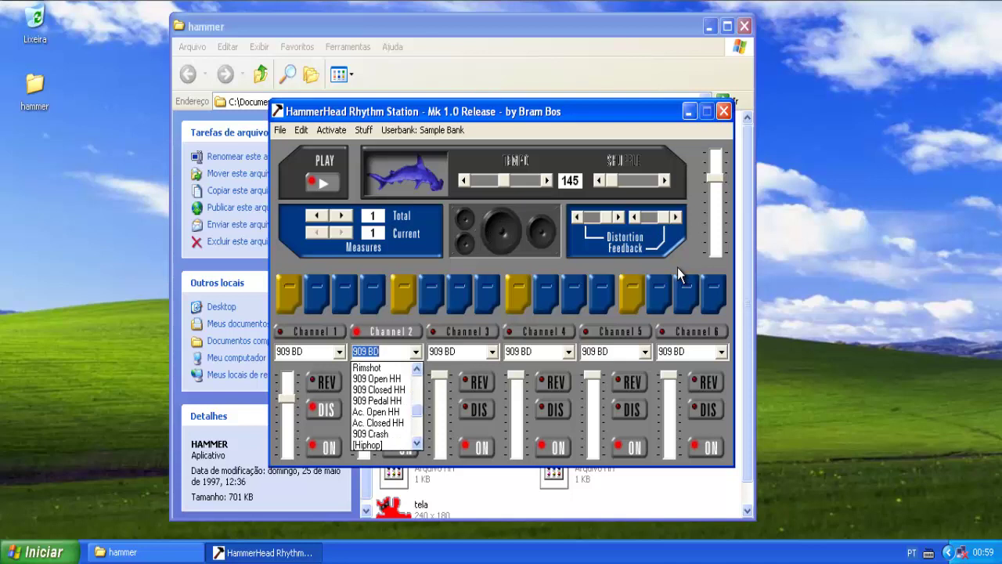
pyautogui.press('Return')
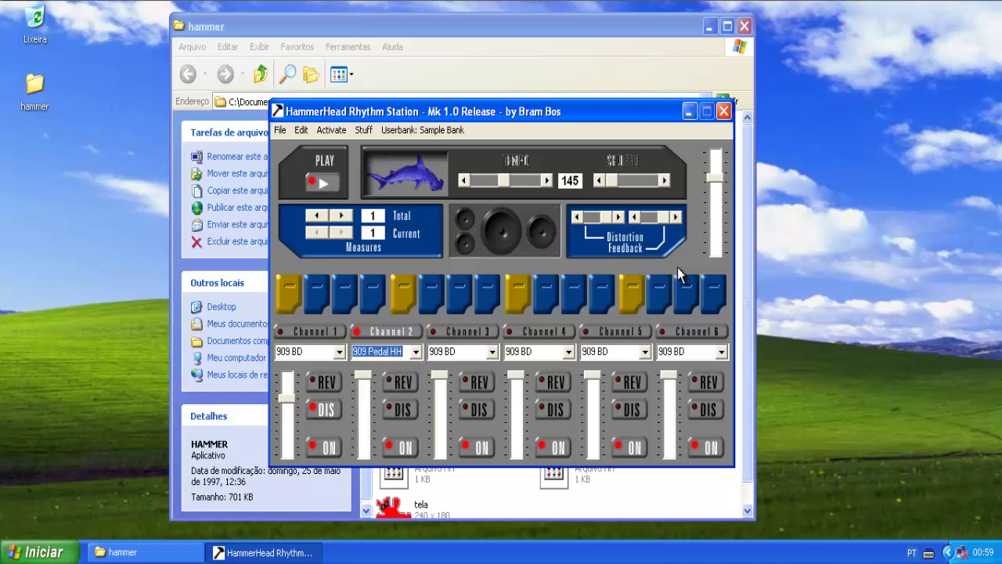
# Place channel 2's pedal hi-hat hits on steps 3, 7, 11 and 15
pyautogui.click(345, 293)
pyautogui.click(460, 294)
pyautogui.click(574, 293)
pyautogui.click(686, 288)
# Set channel 3 to the 909 Clap with REV and DIS on, and lower its volume by about 40 percent
pyautogui.click(493, 351)
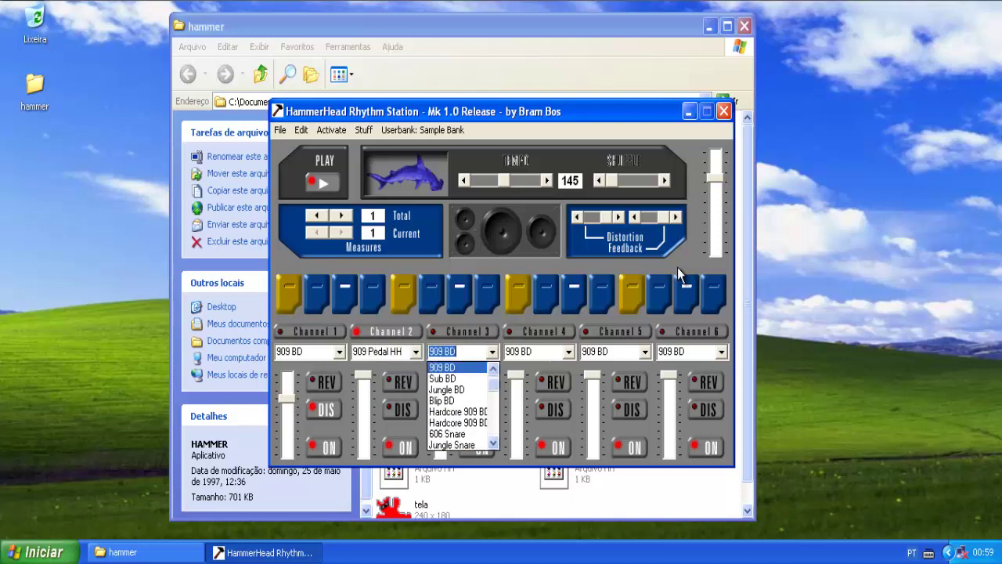
pyautogui.scroll(-4, 680, 274)
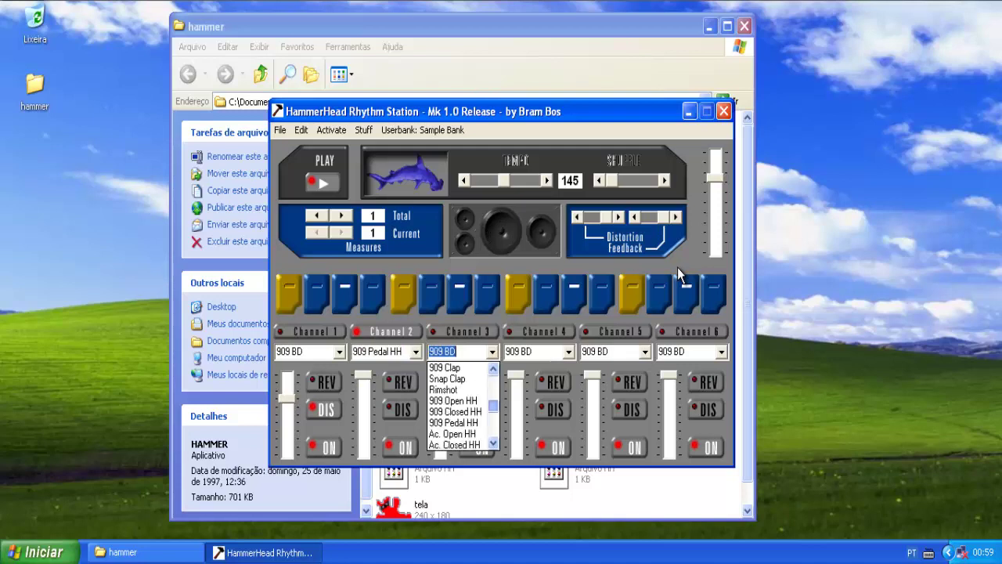
pyautogui.press('Down')
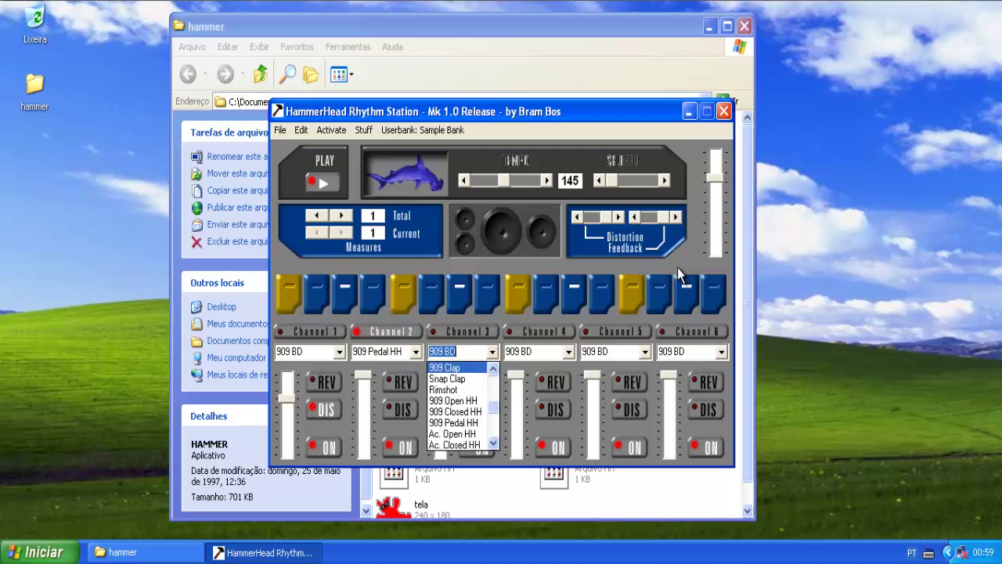
pyautogui.press('Return')
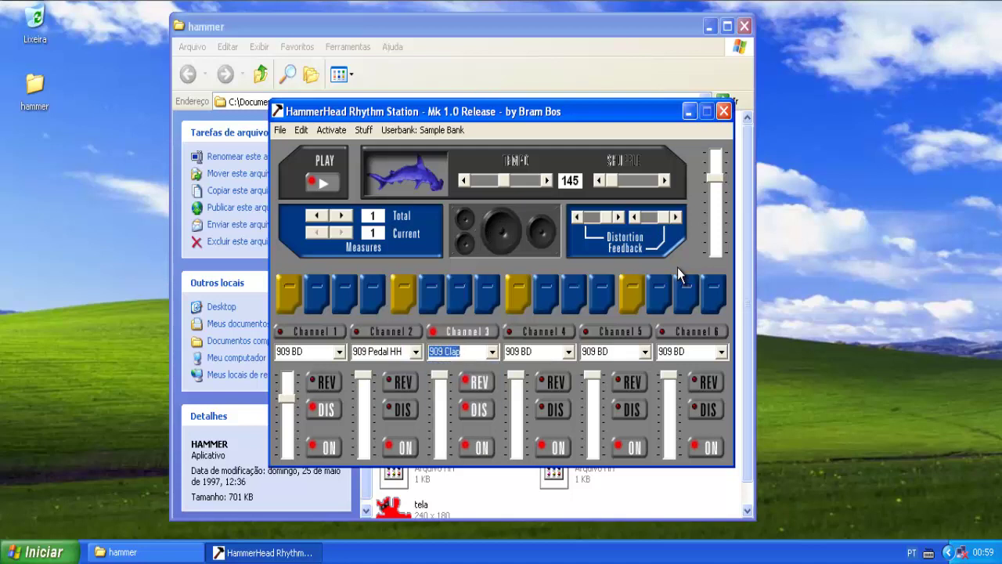
pyautogui.moveTo(440, 376); pyautogui.dragTo(440, 408)
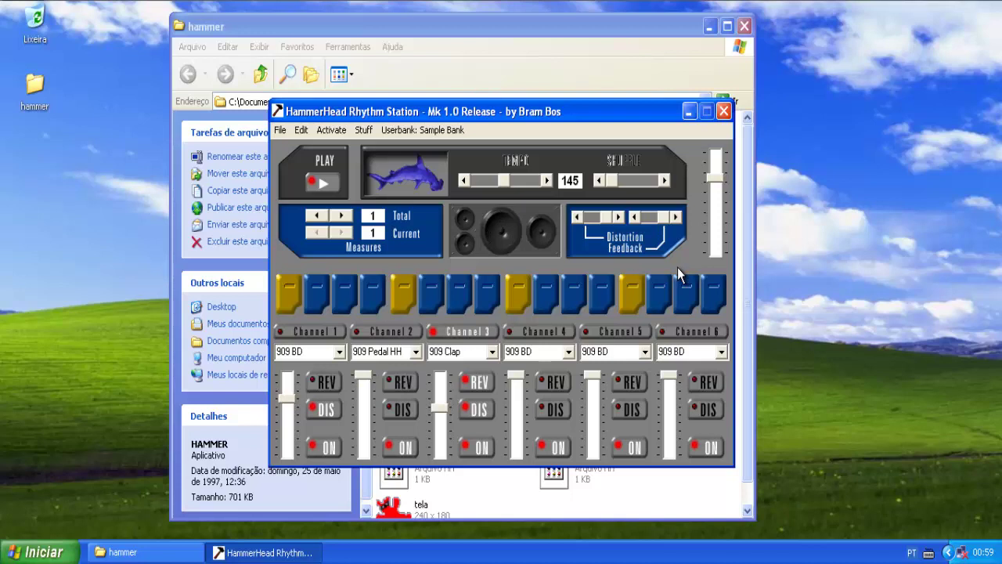
# Place channel 3's clap hits on steps 3, 7, 11 and 15
pyautogui.click(345, 295)
pyautogui.click(460, 295)
pyautogui.click(685, 291)
# Assign the 909 Clap sound to channel 4 and place its hits on steps 3 and 11
pyautogui.click(569, 353)
pyautogui.scroll(-1, 540, 401)
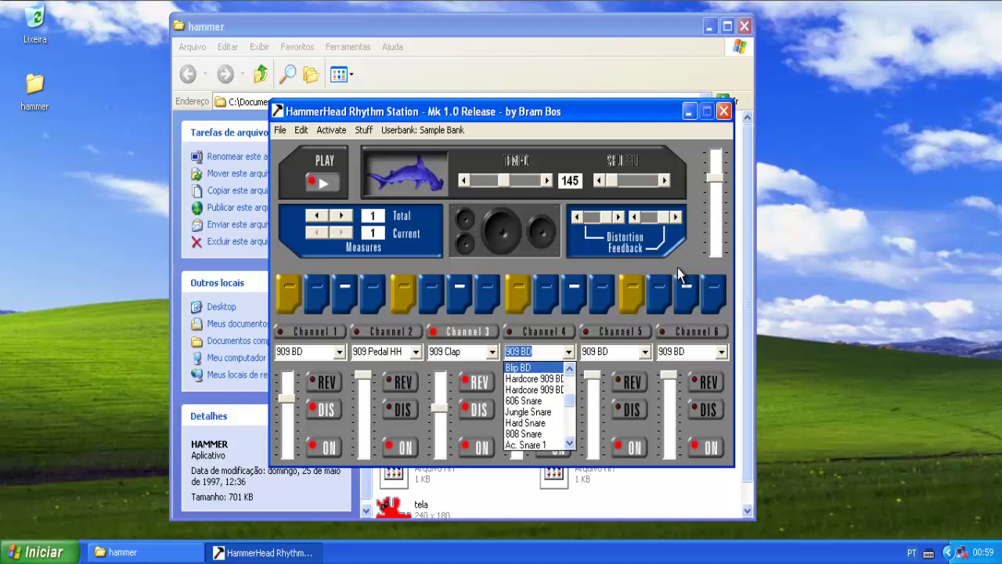
pyautogui.scroll(-5, 534, 406)
pyautogui.scroll(2, 534, 406)
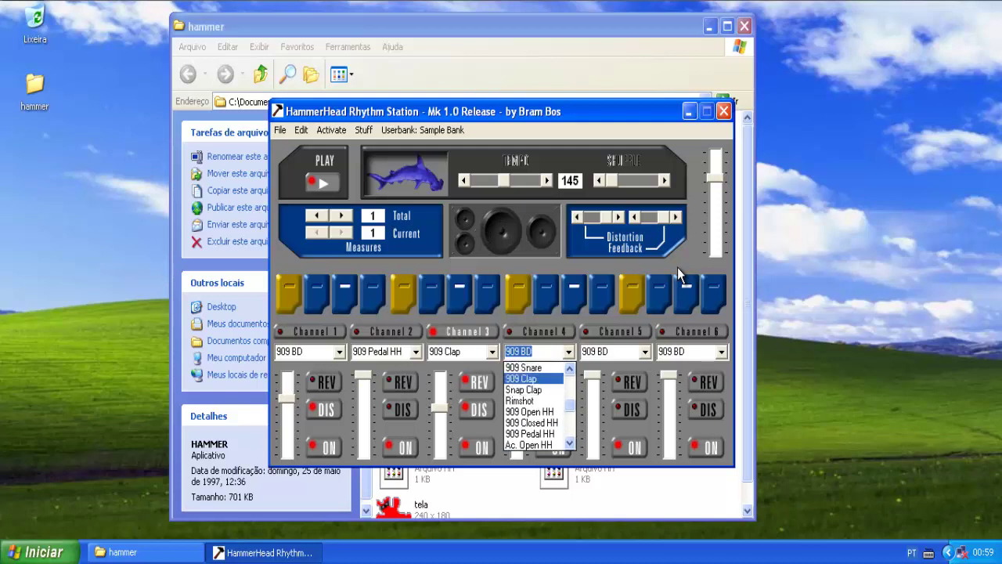
pyautogui.press('Return')
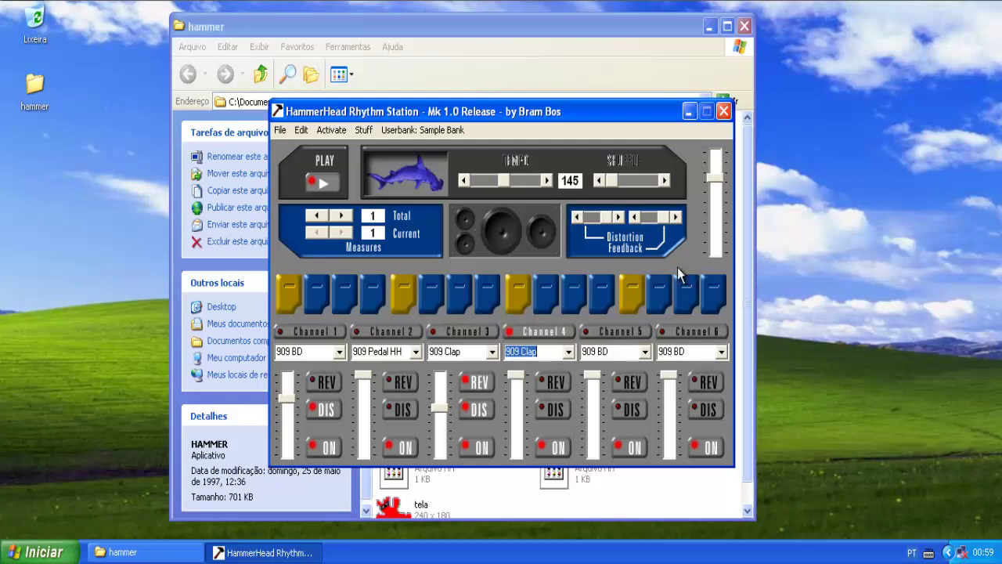
pyautogui.click(344, 293)
pyautogui.click(574, 294)
# Assign the 909 Crash sound to channel 5
pyautogui.press('Tab')
pyautogui.hotkey('alt', 'Down')
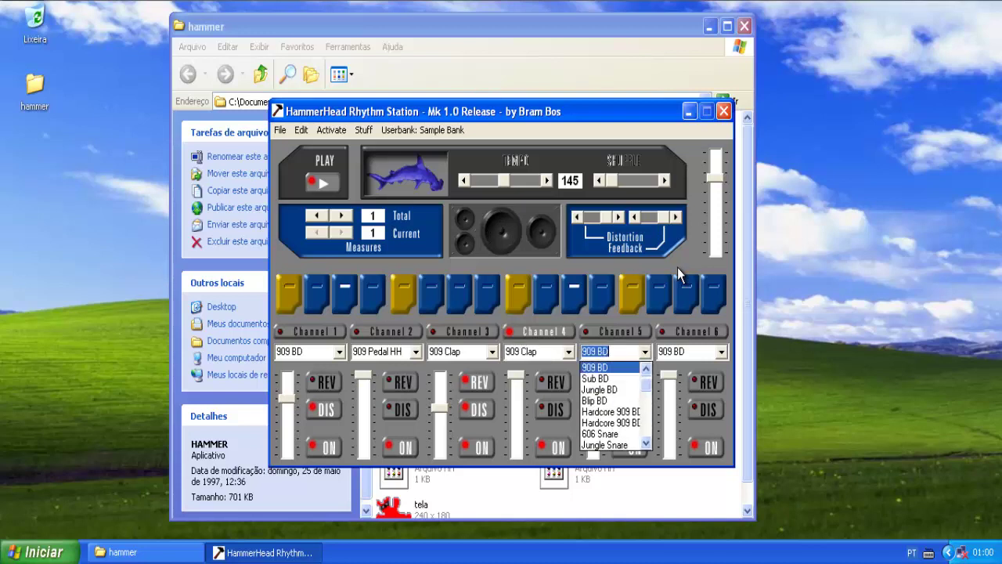
pyautogui.scroll(-3, 678, 274)
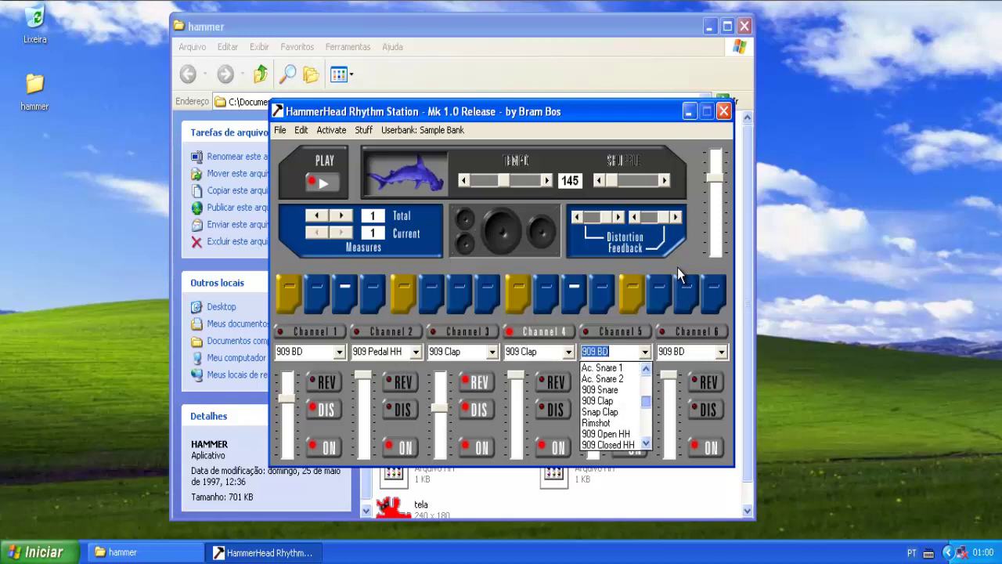
pyautogui.scroll(-1, 679, 274)
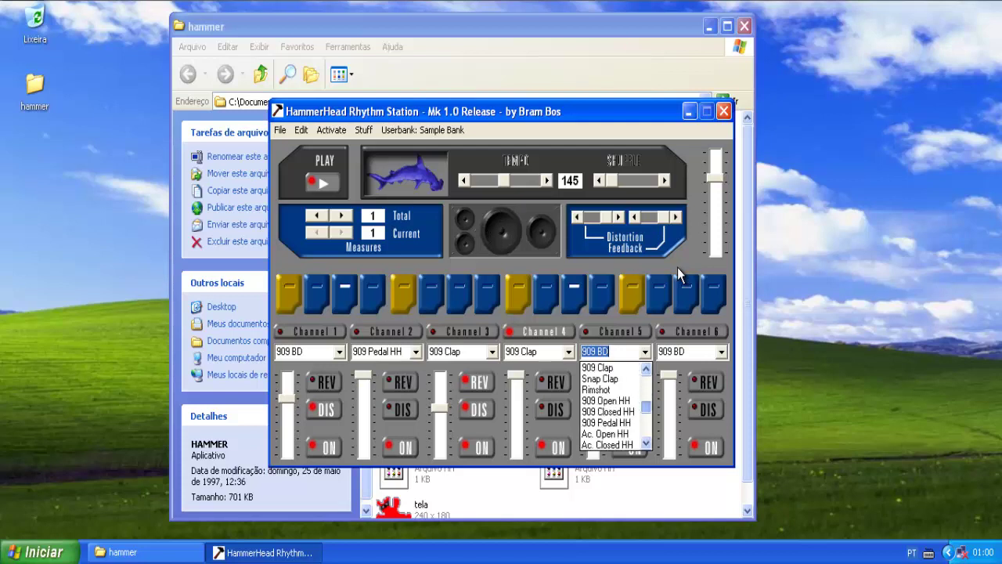
pyautogui.moveTo(646, 407); pyautogui.dragTo(646, 415)
pyautogui.click(601, 400)
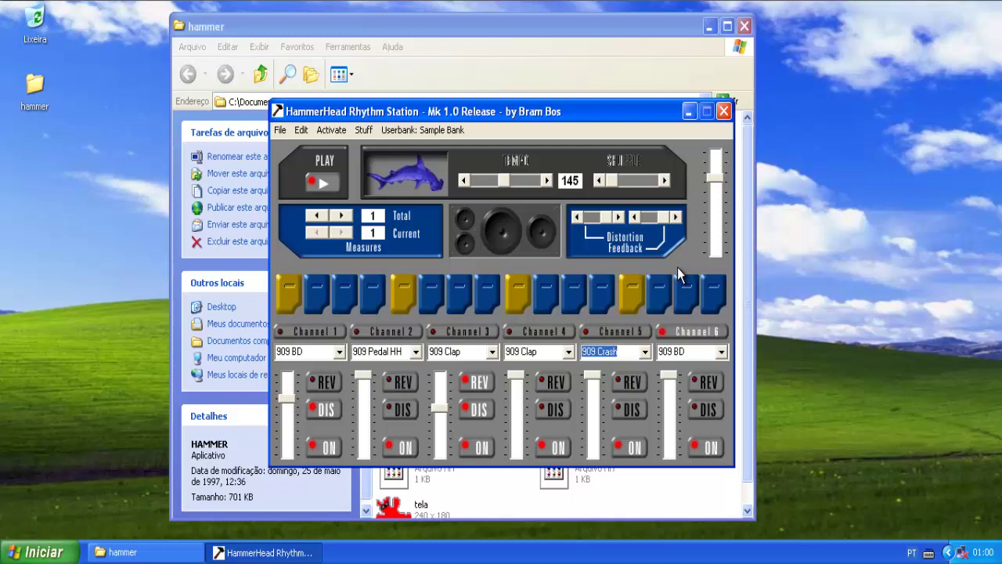
# Audition the drum layers by switching channels 2, 3, 4 and 5 off and back on in varying combinations
pyautogui.press('+')
pyautogui.click(341, 216)
pyautogui.press('4')
pyautogui.press('F4')
pyautogui.press('F5')
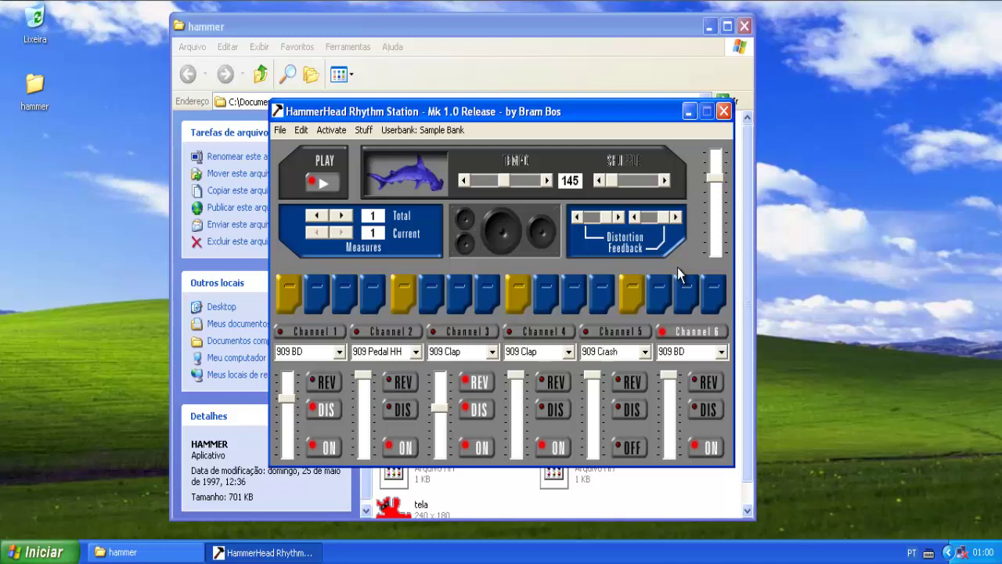
pyautogui.press('F3')
pyautogui.press('F5')
pyautogui.press('F3')
pyautogui.press('F2')
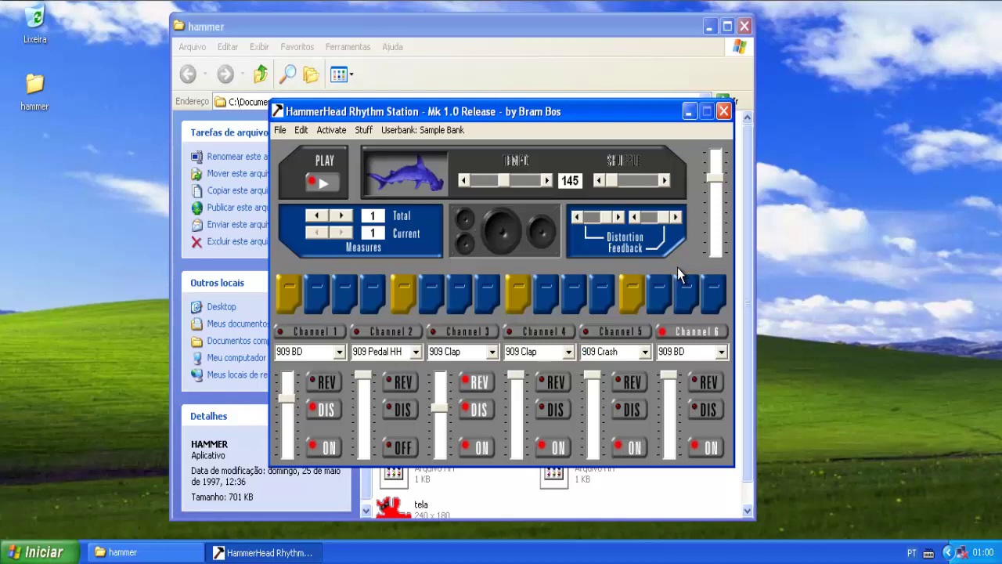
pyautogui.press('F3')
pyautogui.press('F4')
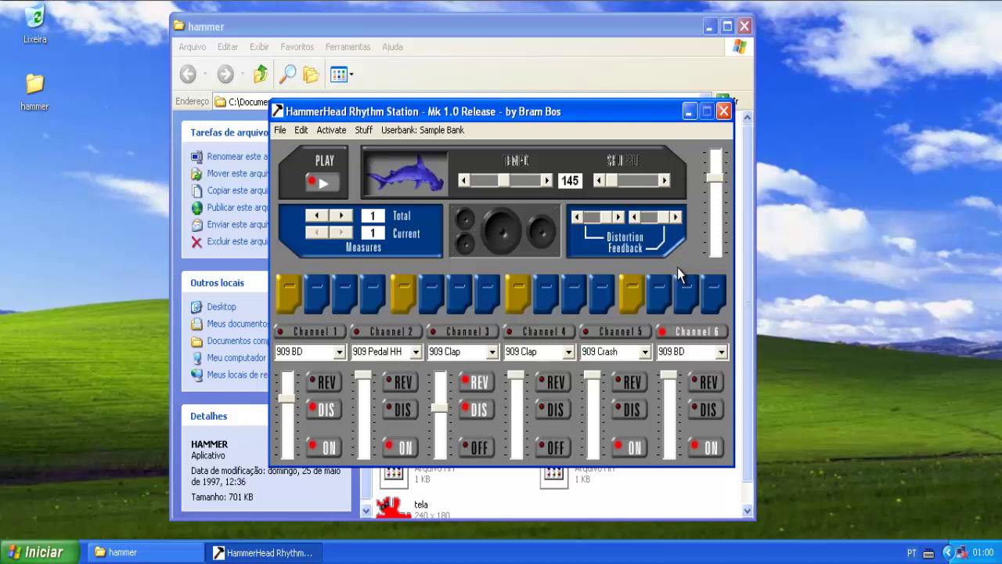
pyautogui.press('3')
pyautogui.press('4')
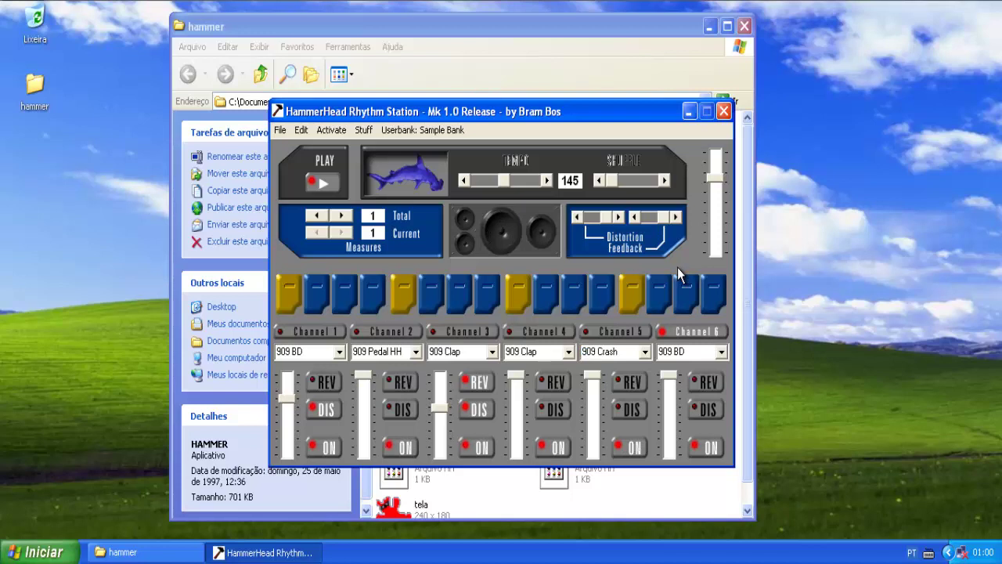
# Turn off channels 1 through 5 and leave HammerHead for the hammer folder window
pyautogui.press('5')
pyautogui.press('2')
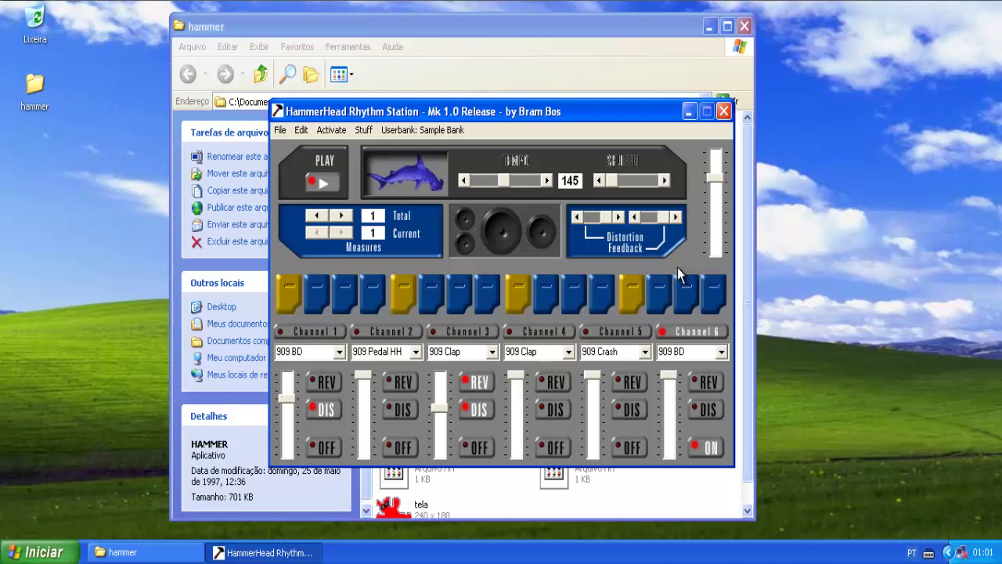
pyautogui.hotkey('alt', 'F4')
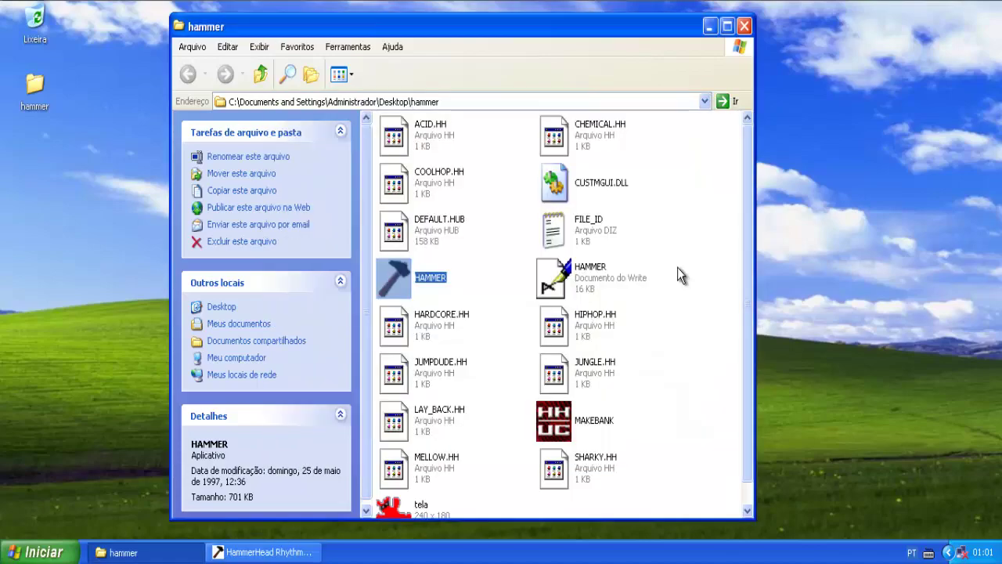